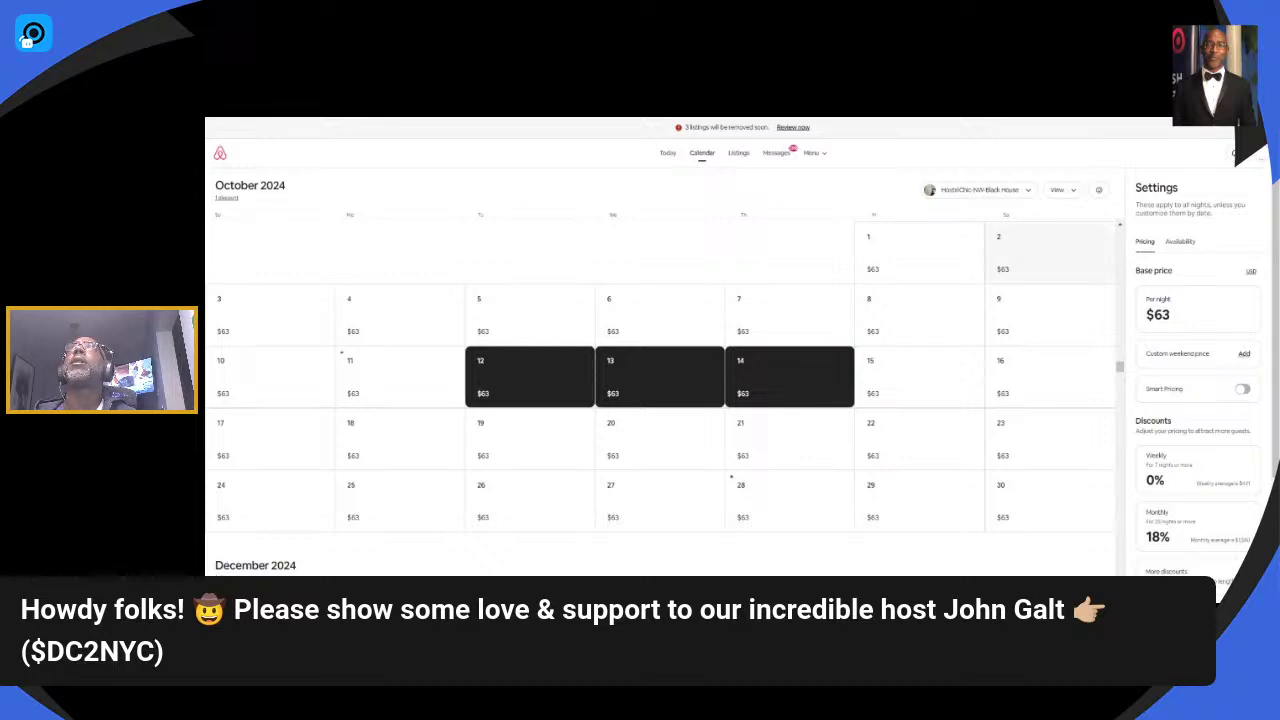
Select the nights of November 12–14 in the listing calendar and open the comparison map of similar listings.
{"action": "left_click", "coordinate": [1120, 225]}
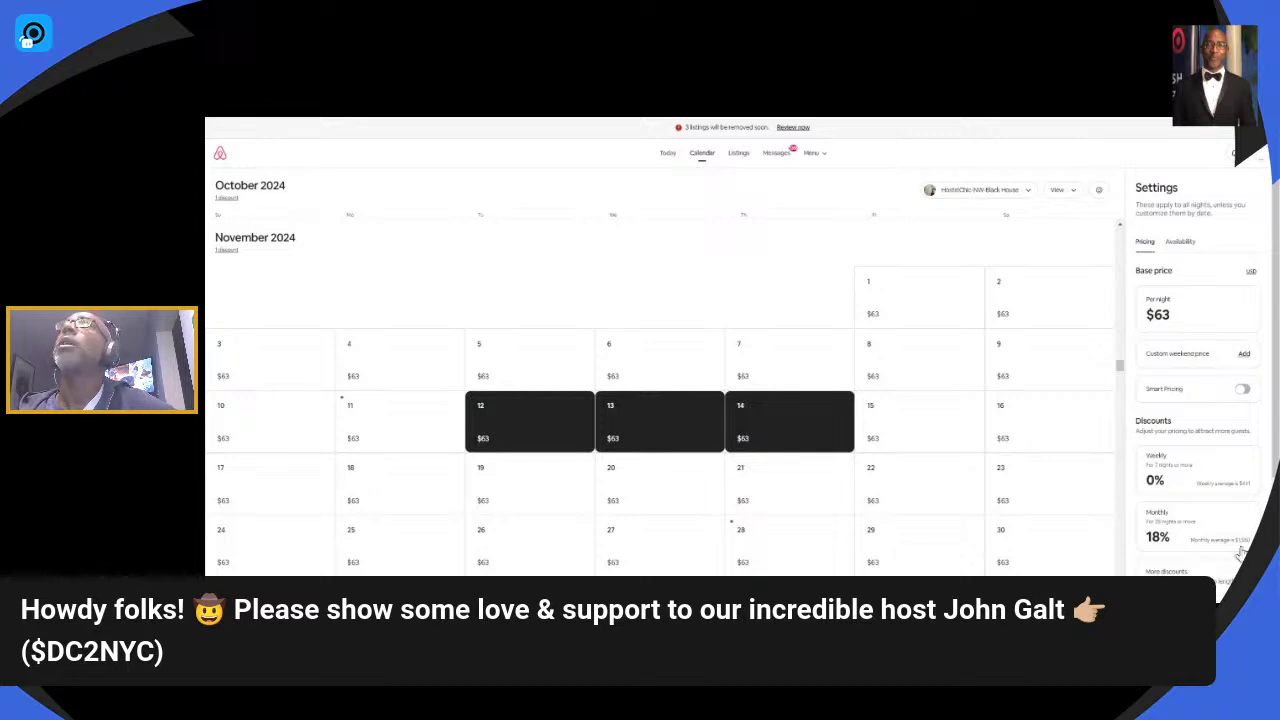
{"action": "left_click", "coordinate": [1178, 316]}
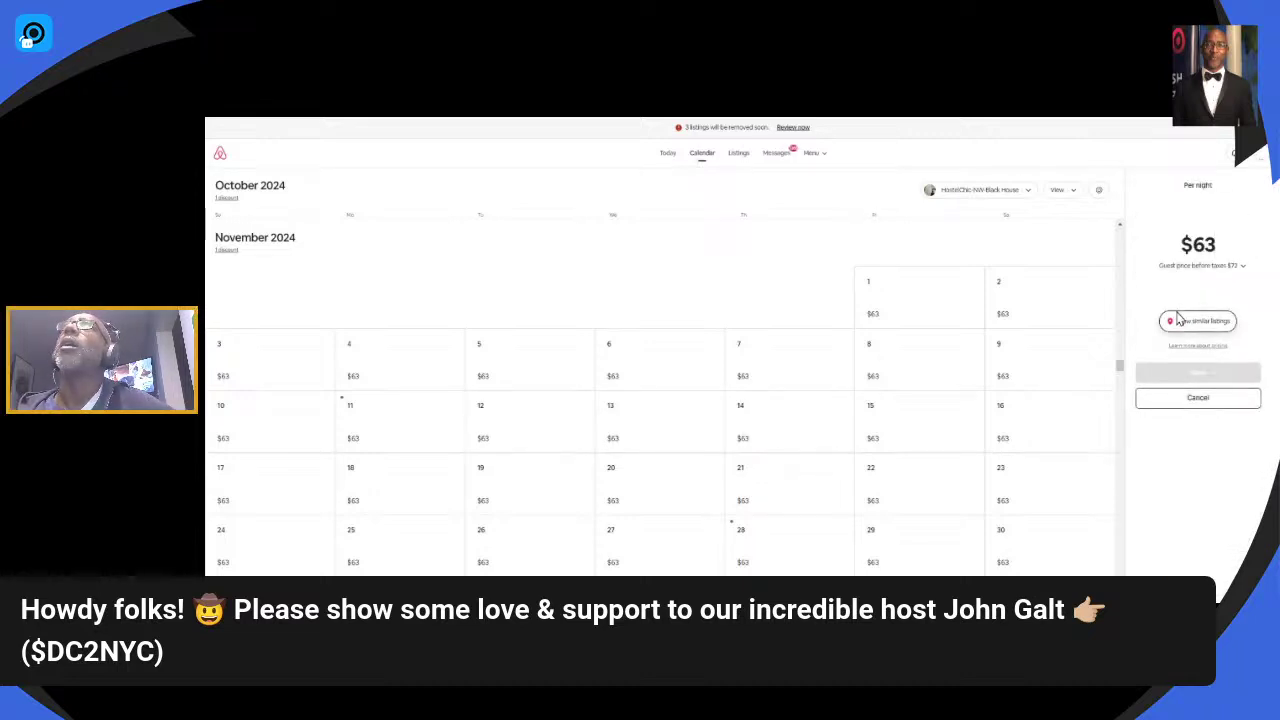
{"action": "left_click_drag", "start_coordinate": [531, 437], "coordinate": [736, 425]}
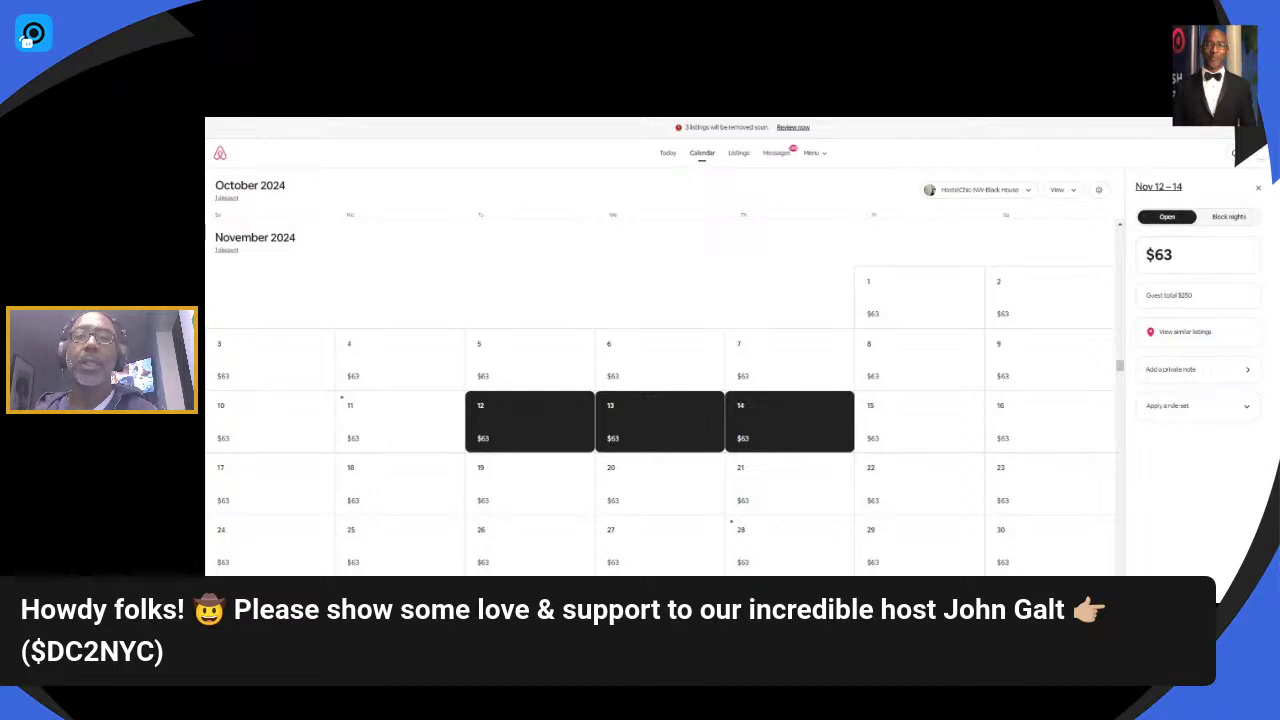
{"action": "left_click", "coordinate": [1186, 334]}
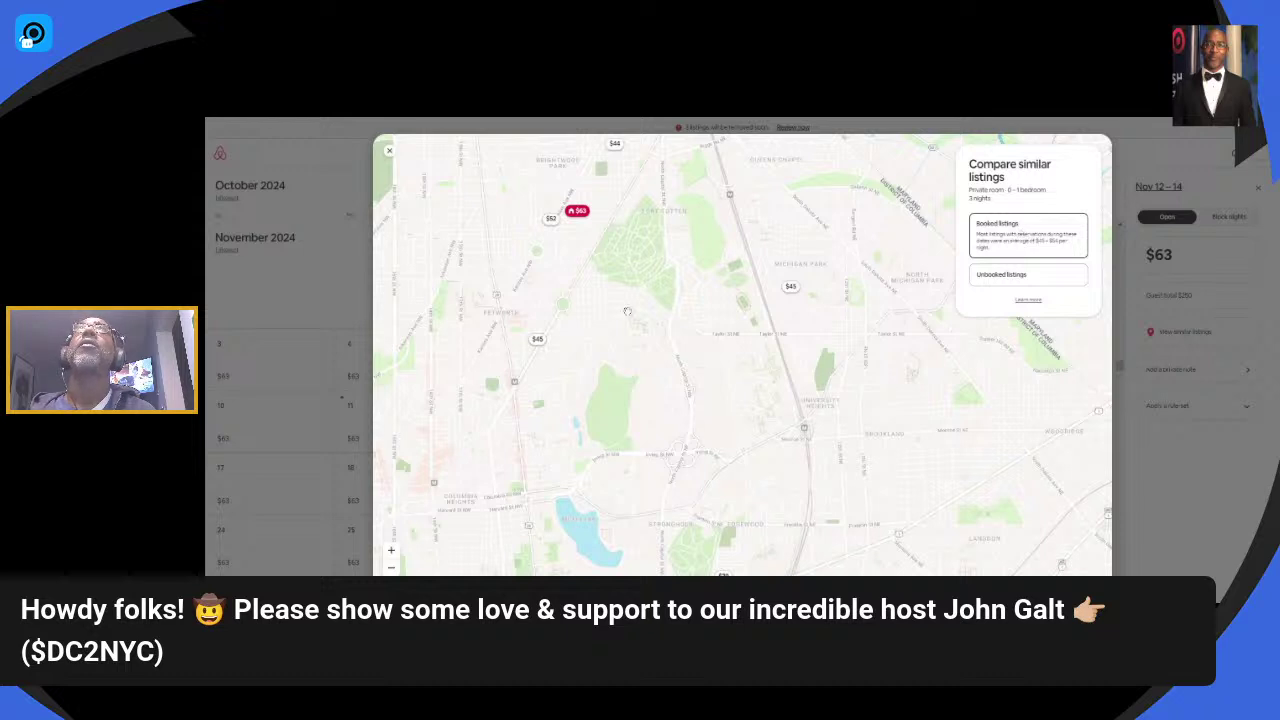
Open the $45 booked listing near Petworth from the map and look through its photos.
{"action": "left_click", "coordinate": [538, 340]}
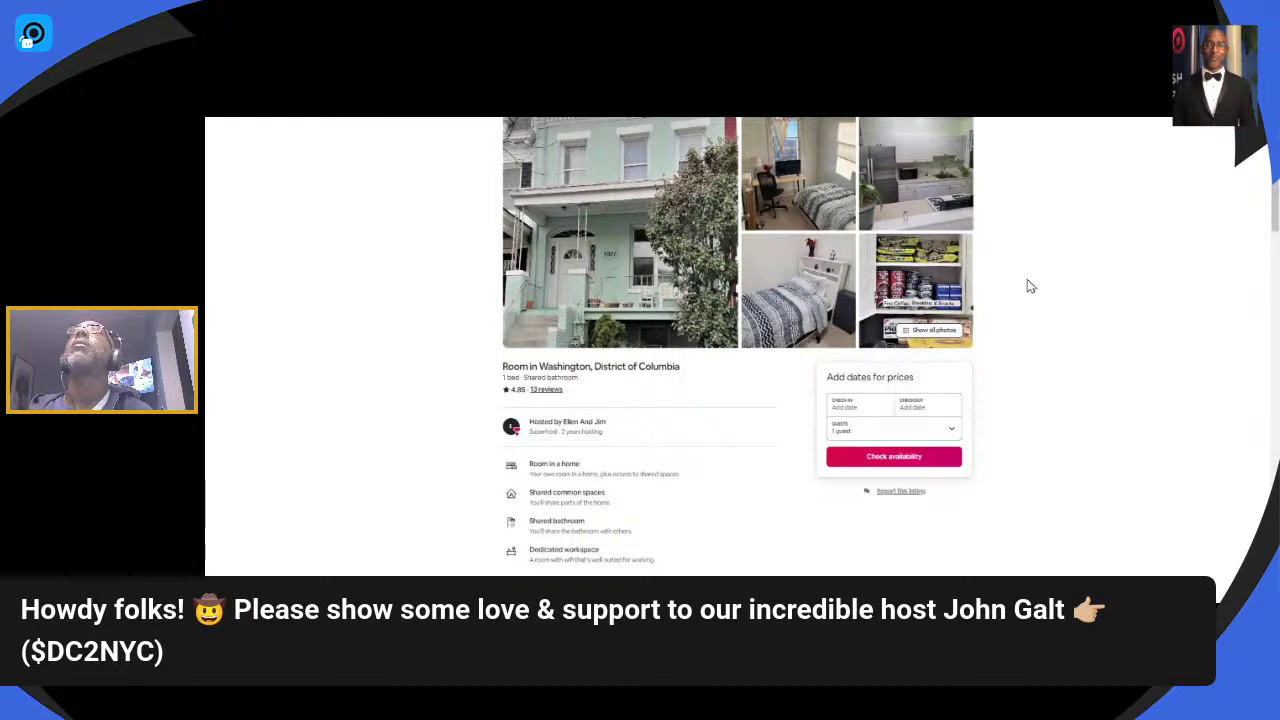
{"action": "left_click", "coordinate": [934, 334]}
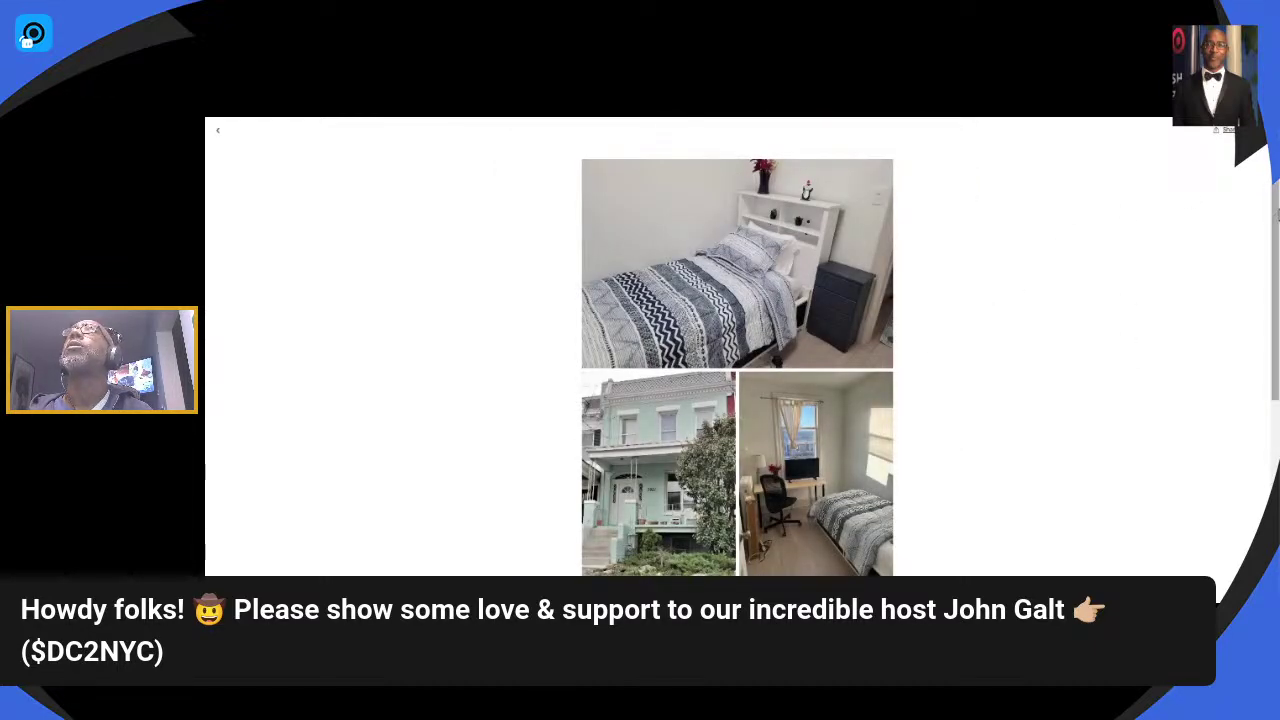
{"action": "mouse_move", "coordinate": [1276, 207]}
{"action": "left_mouse_down"}
{"action": "mouse_move", "coordinate": [1276, 410]}
{"action": "mouse_move", "coordinate": [1276, 205]}
{"action": "left_mouse_up"}
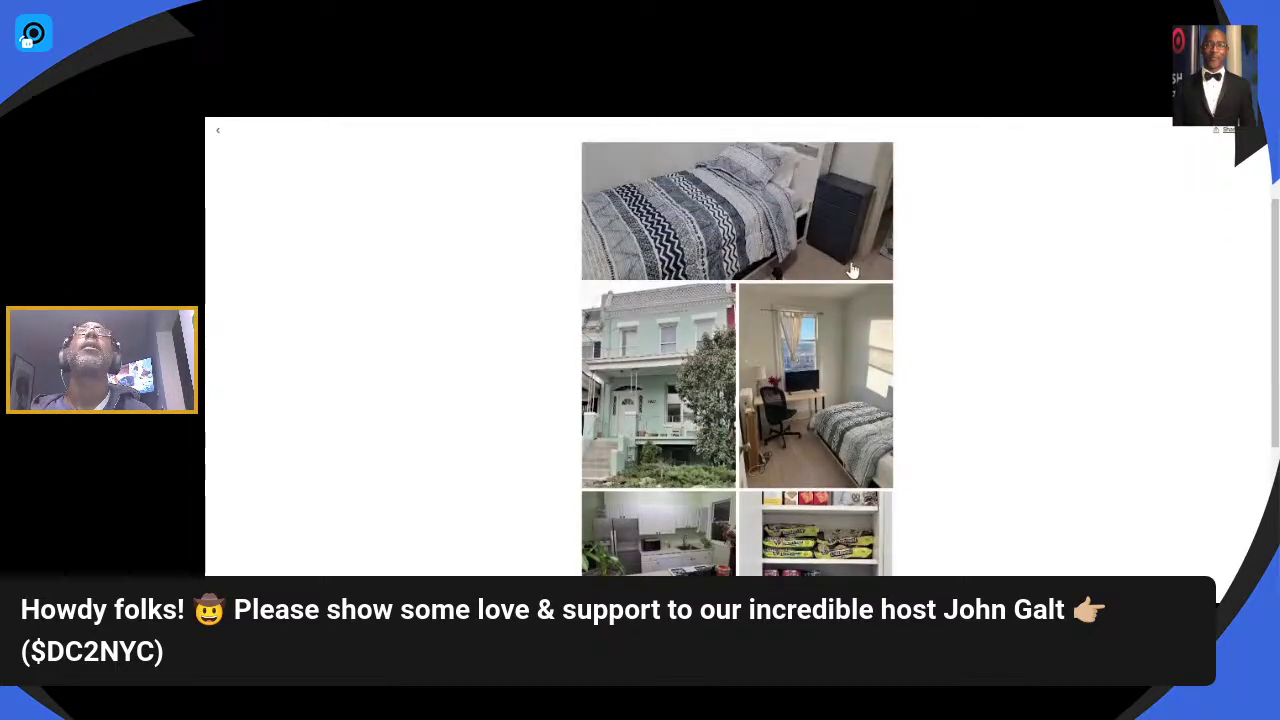
{"action": "left_click", "coordinate": [218, 131]}
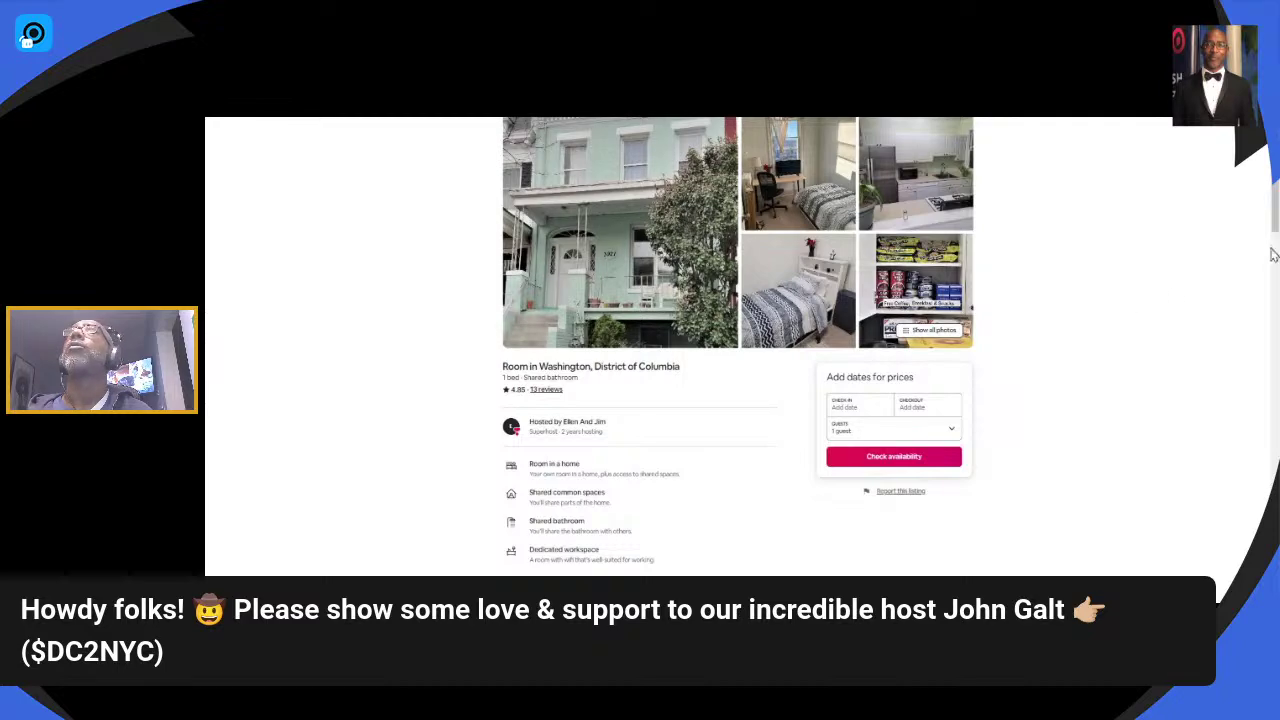
Look up the listing's minimum stay by choosing a check-in date of November 19, 2024, and enlarge the page for reading.
{"action": "left_click_drag", "start_coordinate": [1276, 214], "coordinate": [1276, 278]}
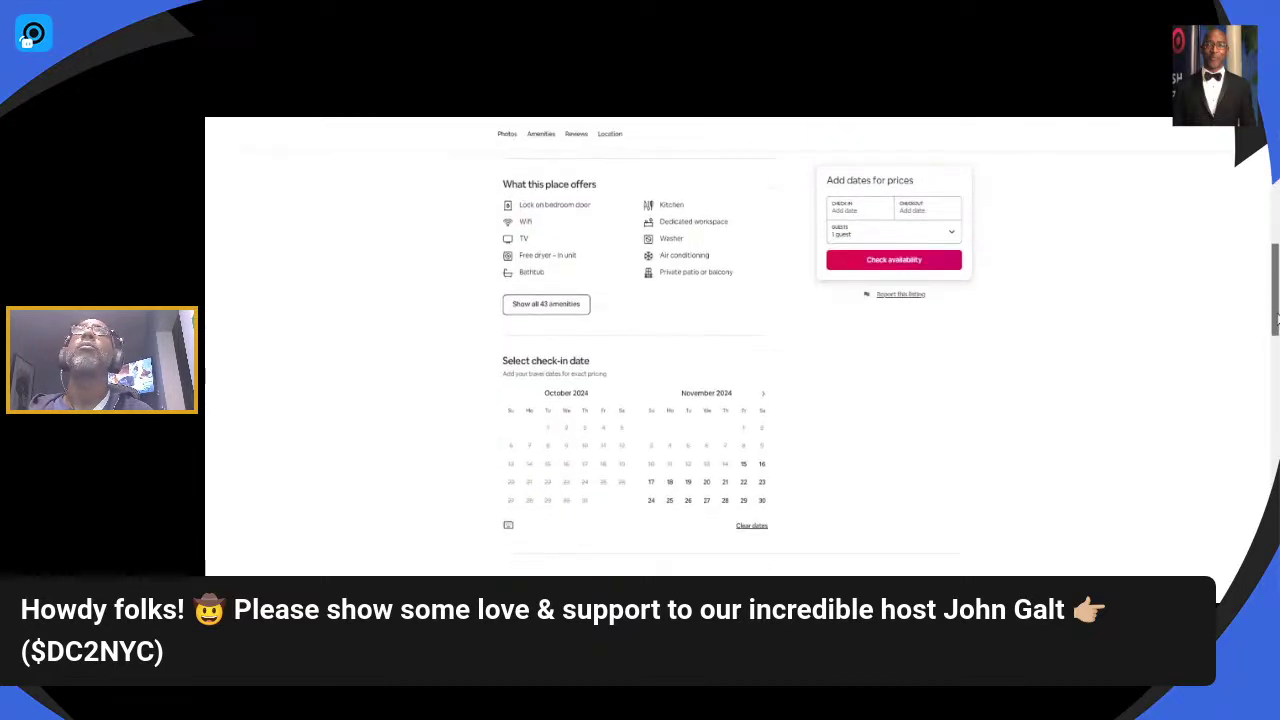
{"action": "left_click", "coordinate": [688, 477]}
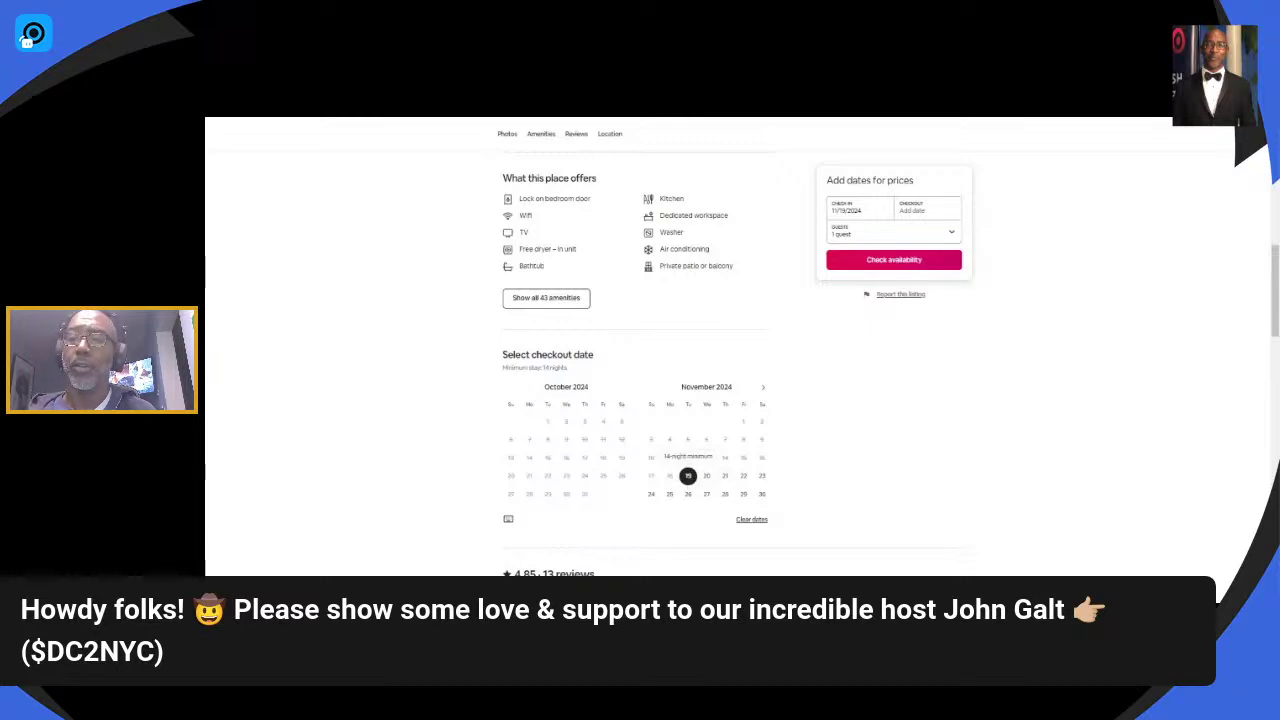
{"action": "key", "text": "ctrl+plus"}
{"action": "key", "text": "ctrl+plus"}
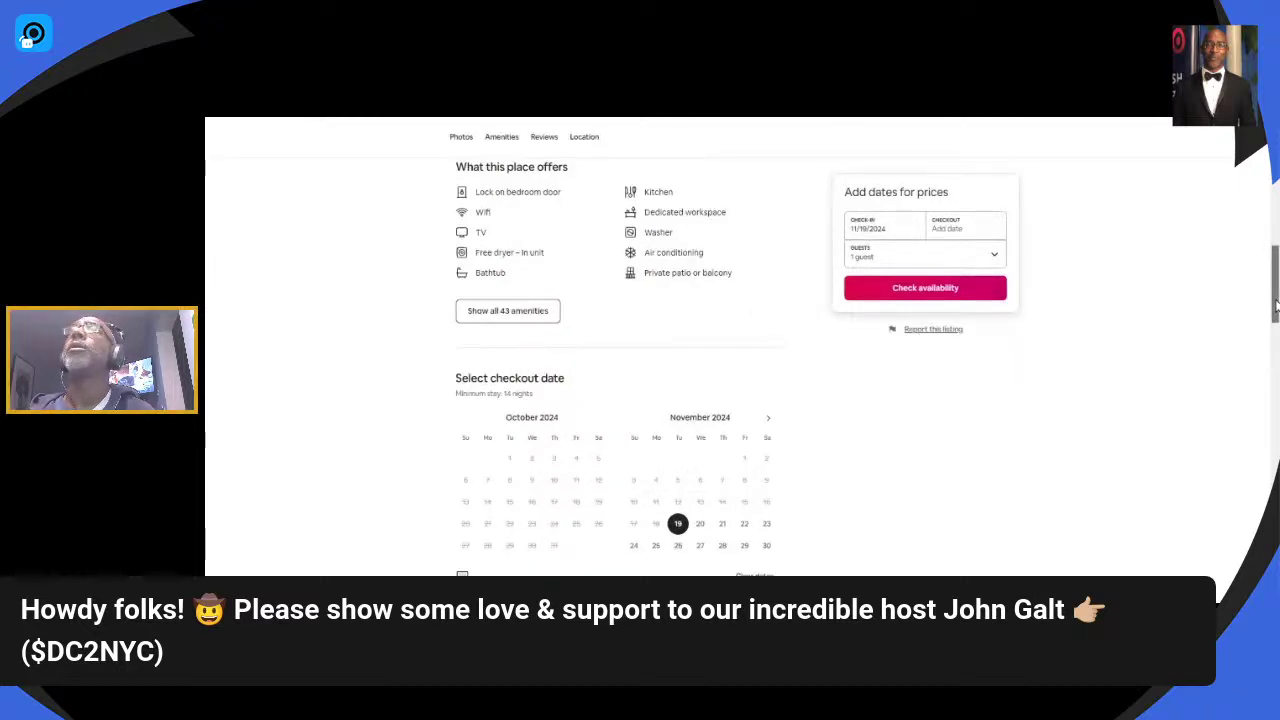
{"action": "scroll", "coordinate": [1277, 351], "scroll_direction": "down", "scroll_amount": 2}
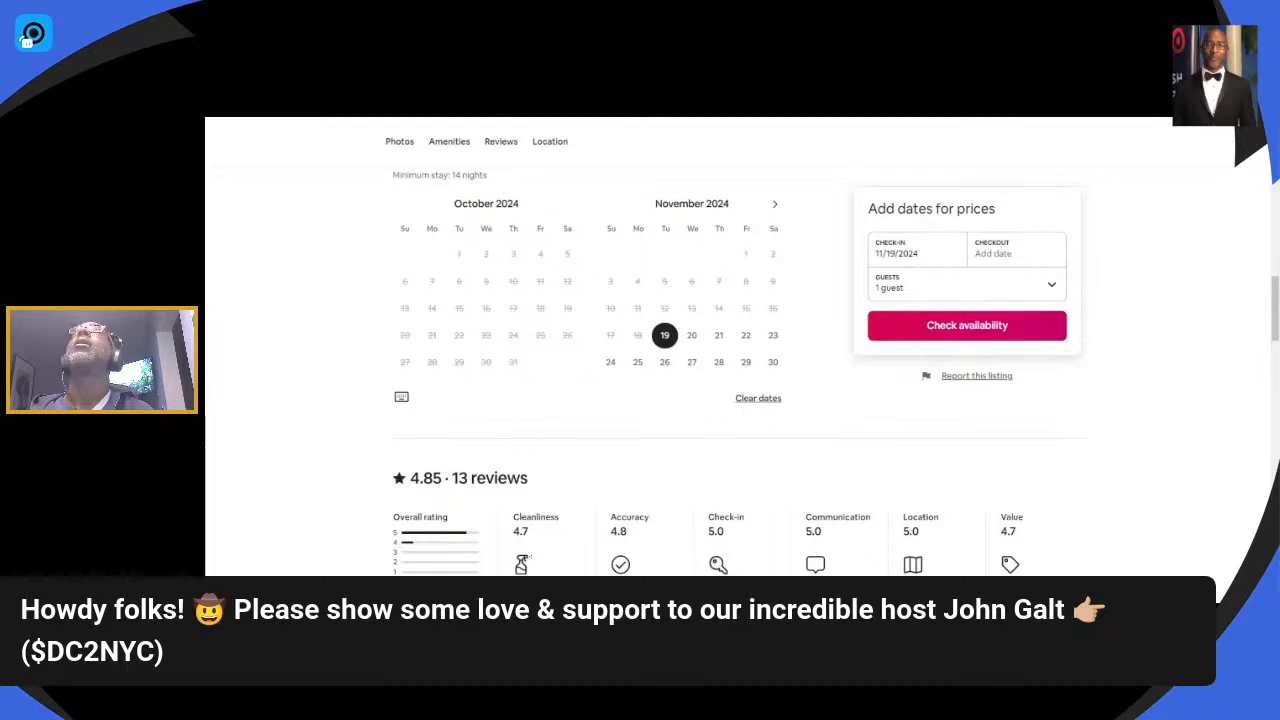
Reopen the similar-listings map for November 12–14 from the hosting calendar and open the $70 booked listing near Edgewood.
{"action": "key", "text": "ctrl+Tab"}
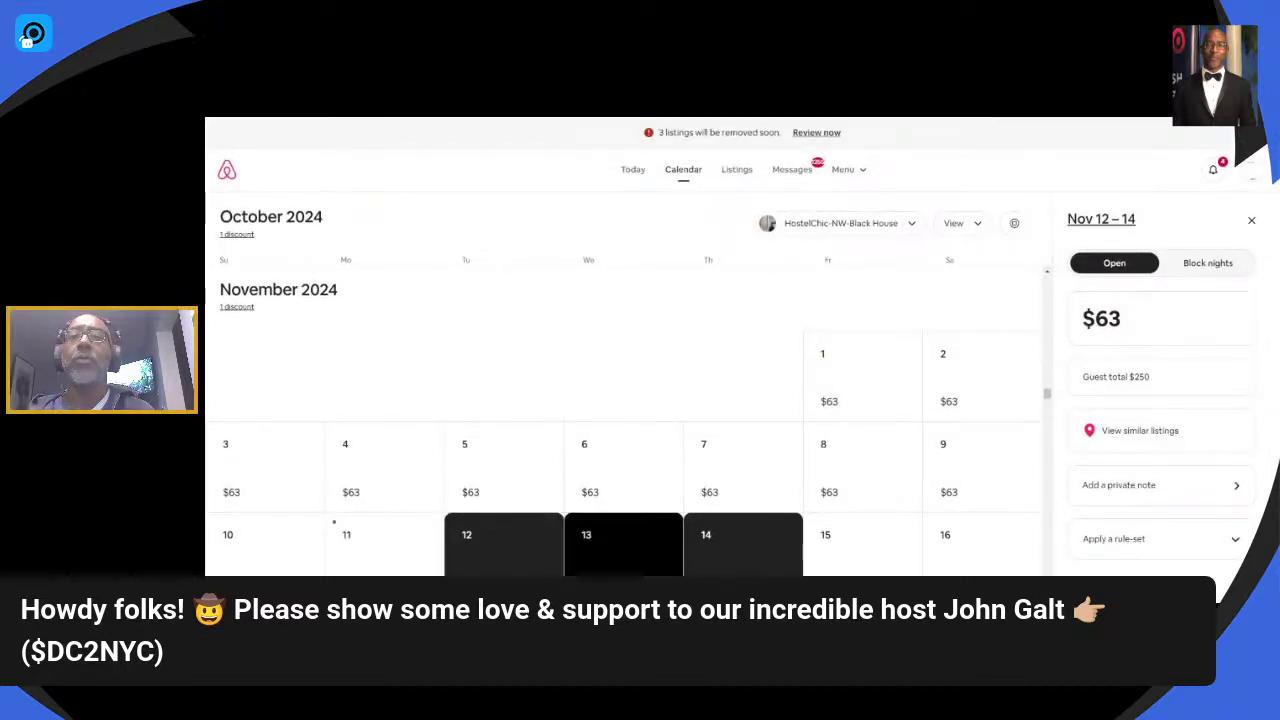
{"action": "left_click", "coordinate": [1115, 433]}
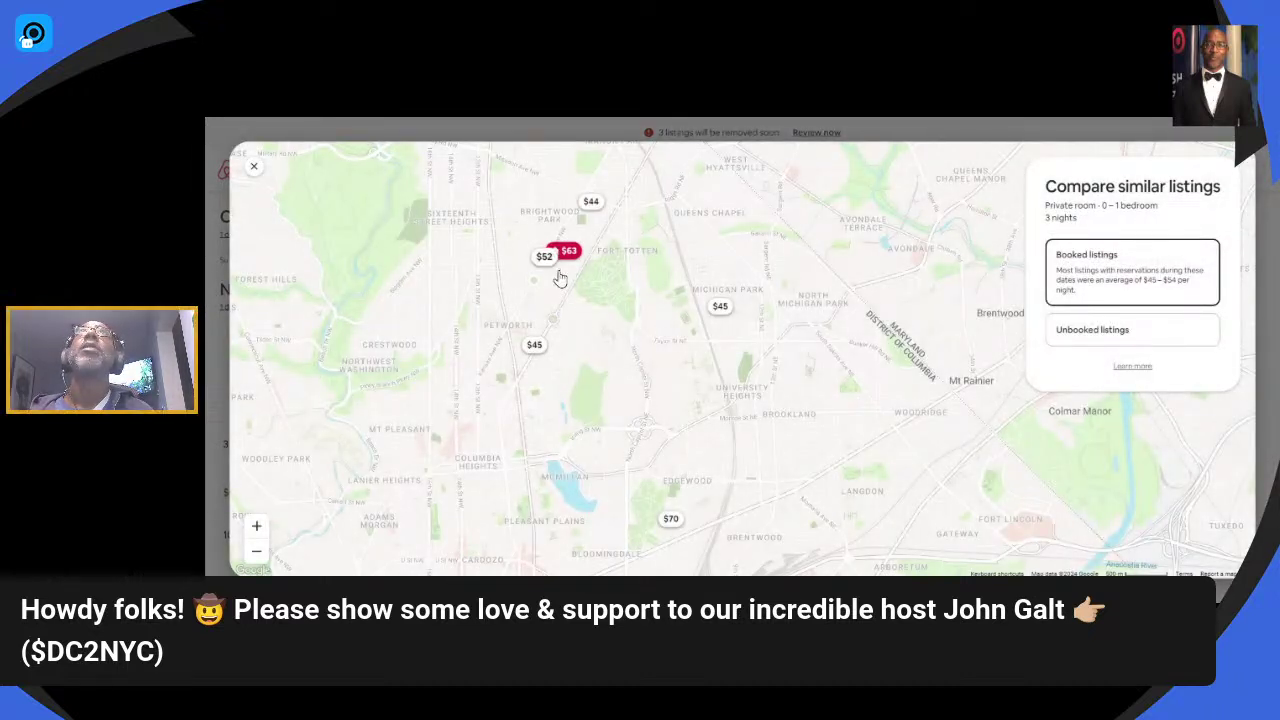
{"action": "left_click", "coordinate": [534, 346]}
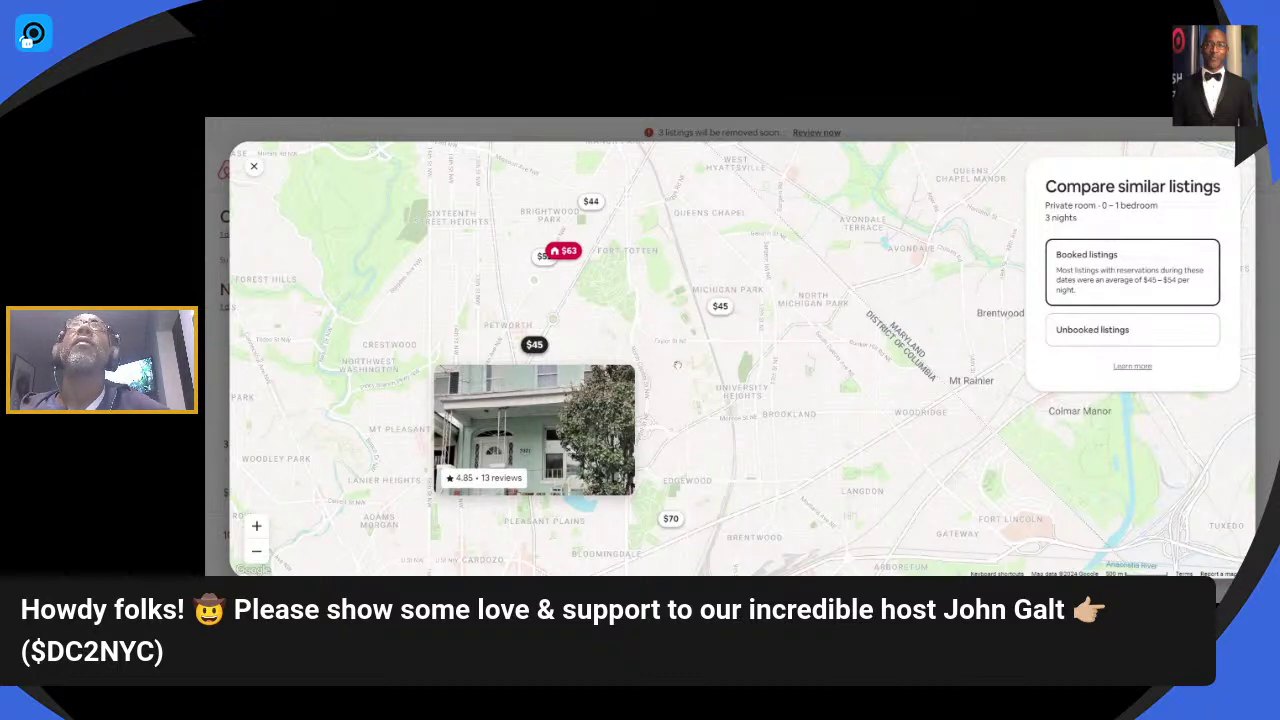
{"action": "left_click", "coordinate": [672, 520]}
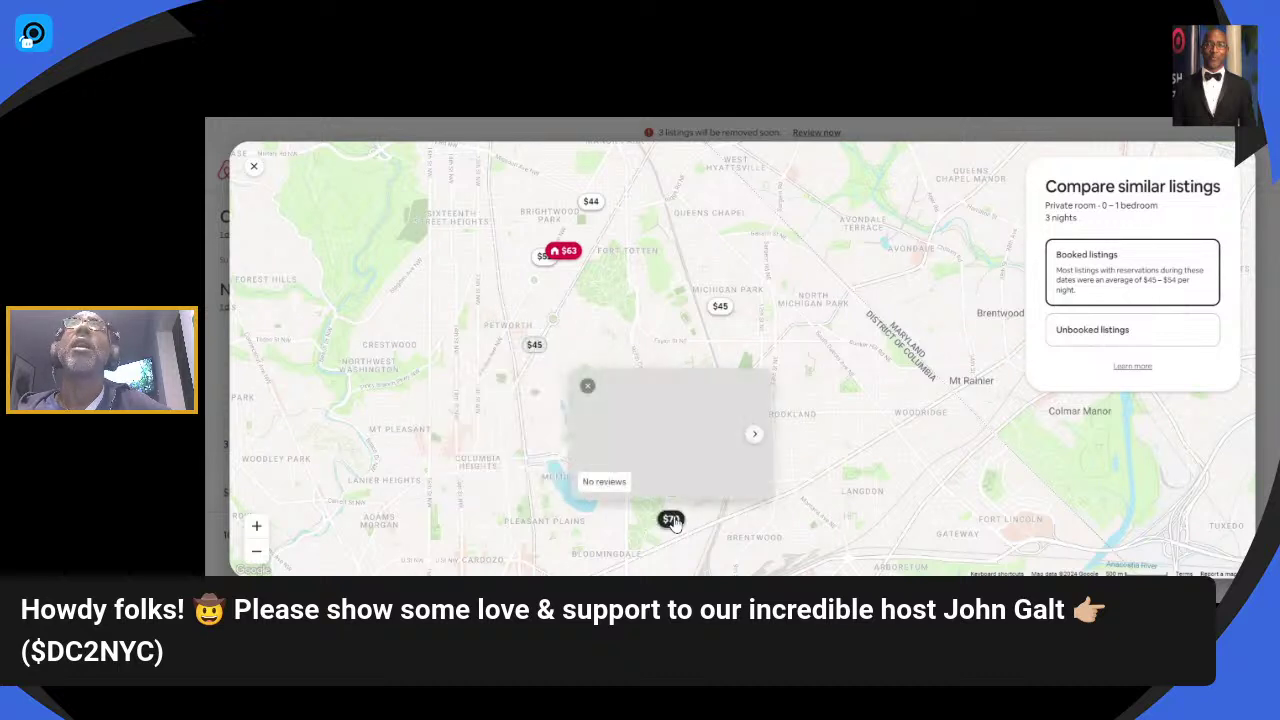
{"action": "left_click", "coordinate": [670, 430]}
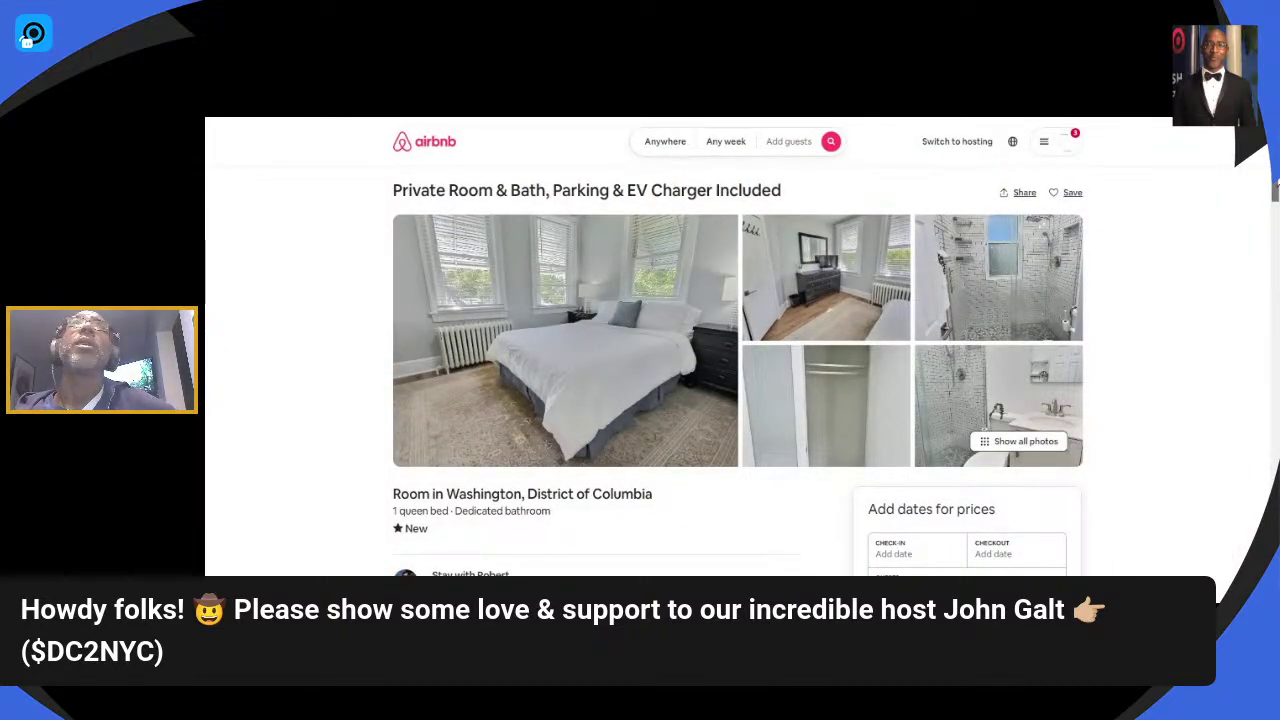
Read the $70 listing's description and look up its minimum stay for a check-in on March 24, 2025.
{"action": "left_click_drag", "start_coordinate": [1275, 212], "coordinate": [1275, 255]}
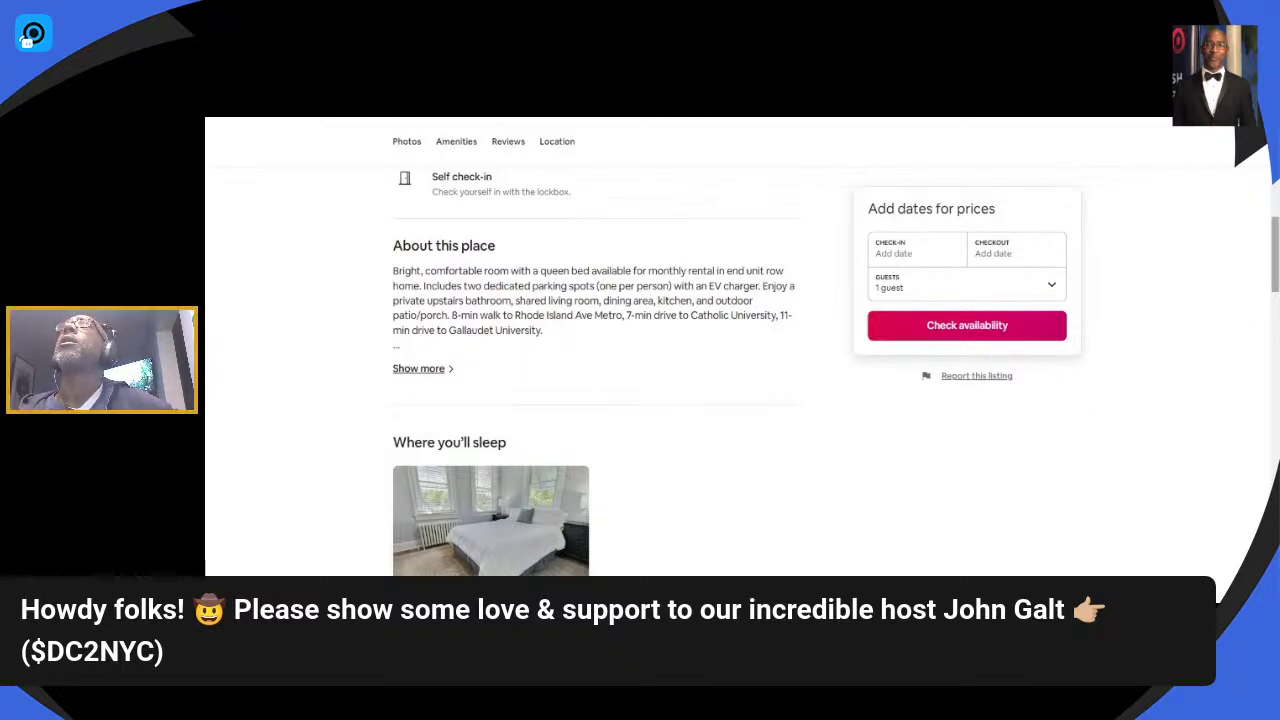
{"action": "scroll", "coordinate": [640, 350], "scroll_direction": "up", "scroll_amount": 1}
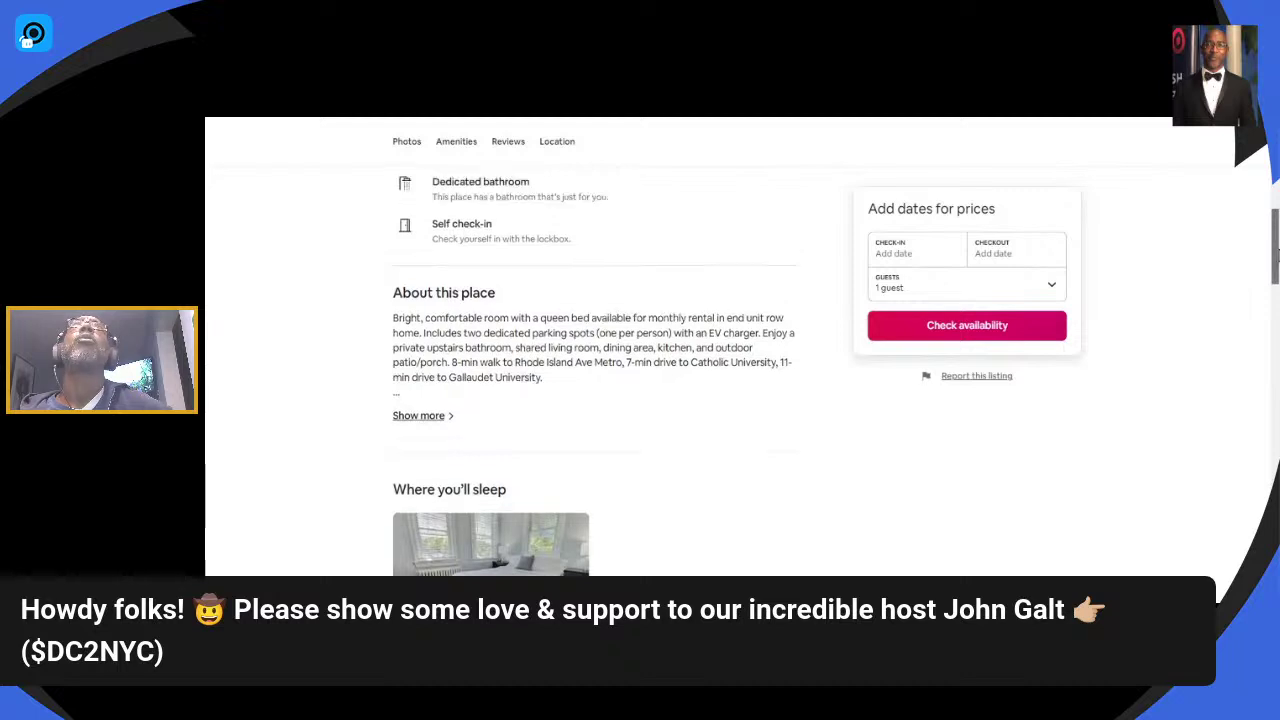
{"action": "scroll", "coordinate": [1274, 270], "scroll_direction": "down", "scroll_amount": 2}
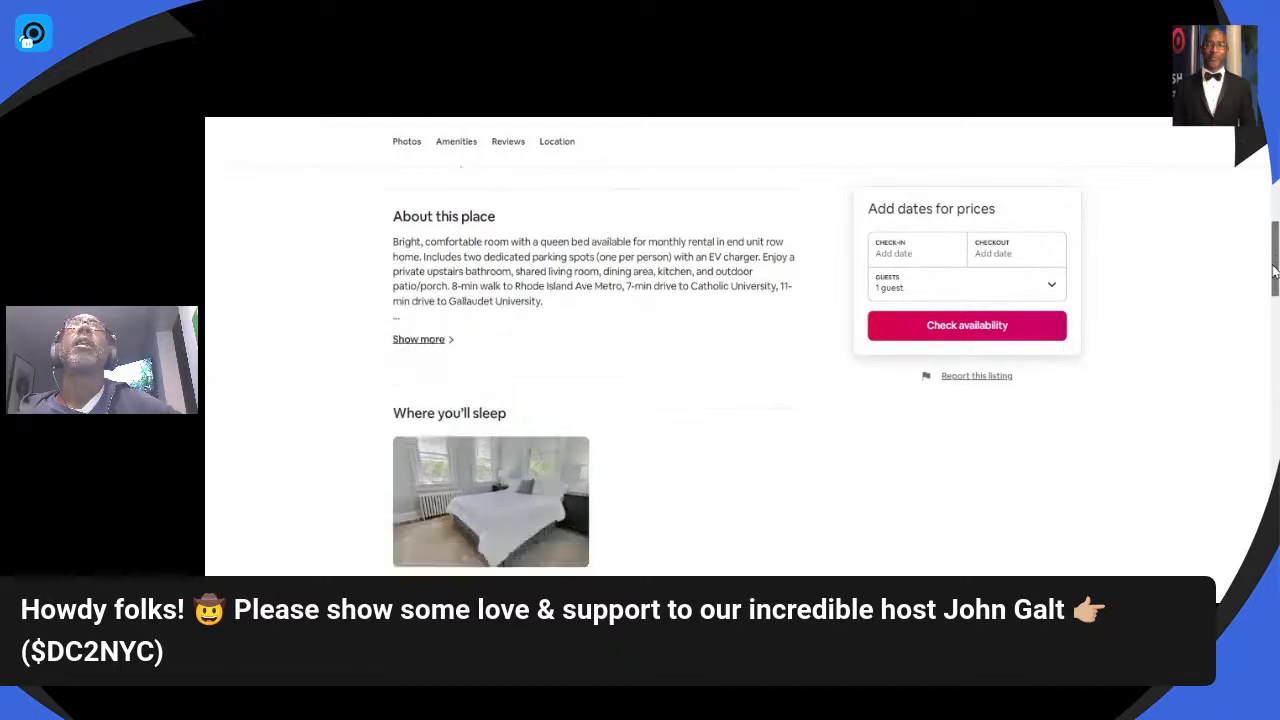
{"action": "left_click_drag", "start_coordinate": [1274, 270], "coordinate": [1262, 380]}
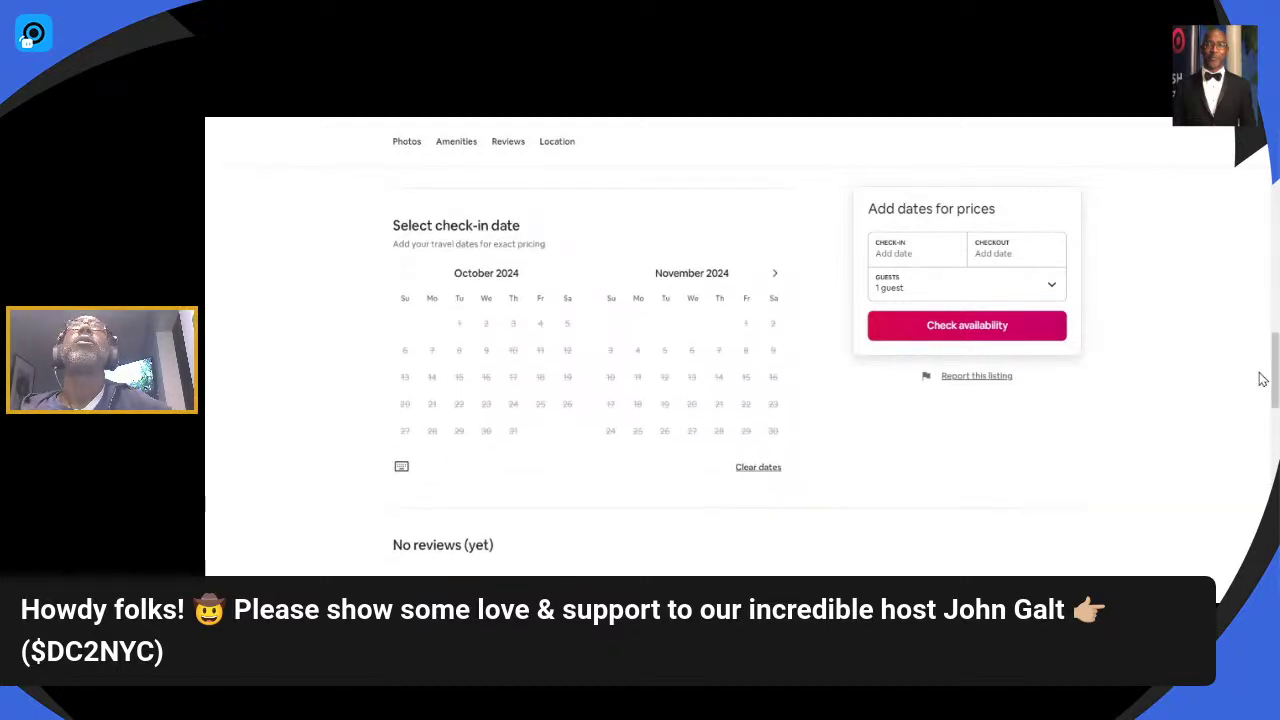
{"action": "left_click", "coordinate": [776, 276]}
{"action": "left_click", "coordinate": [776, 276]}
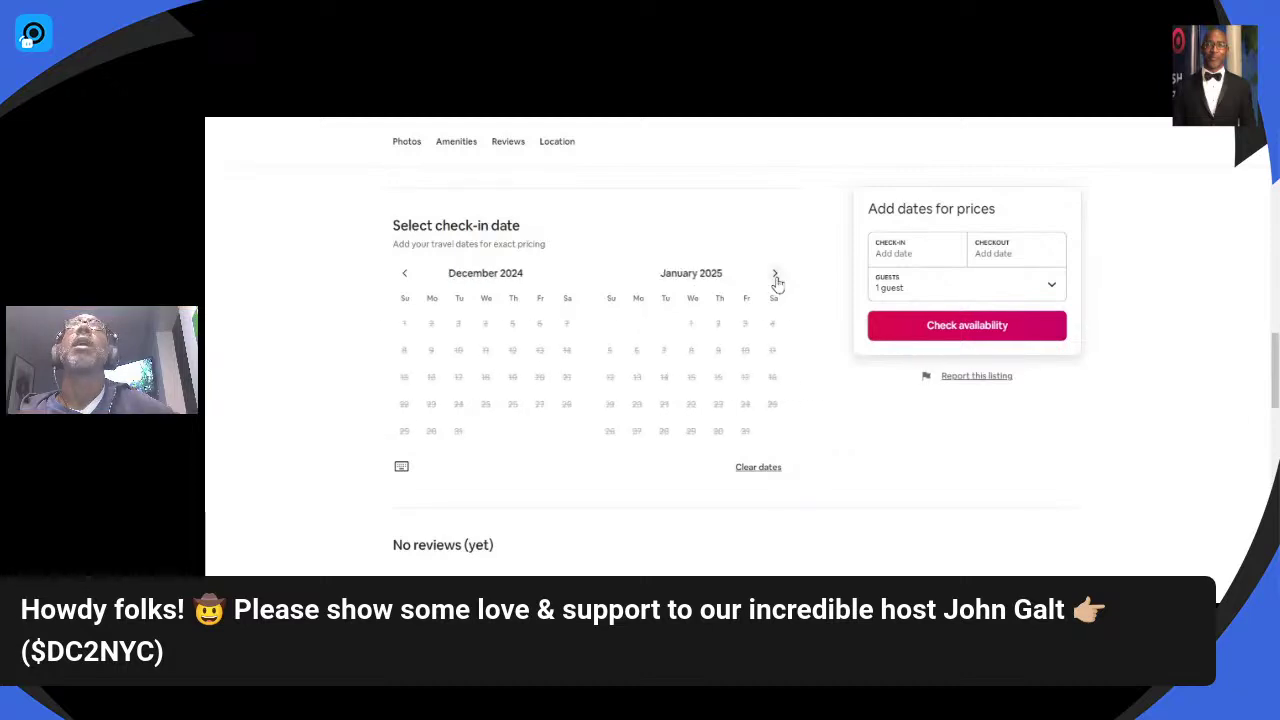
{"action": "left_click", "coordinate": [776, 276]}
{"action": "left_click", "coordinate": [776, 276]}
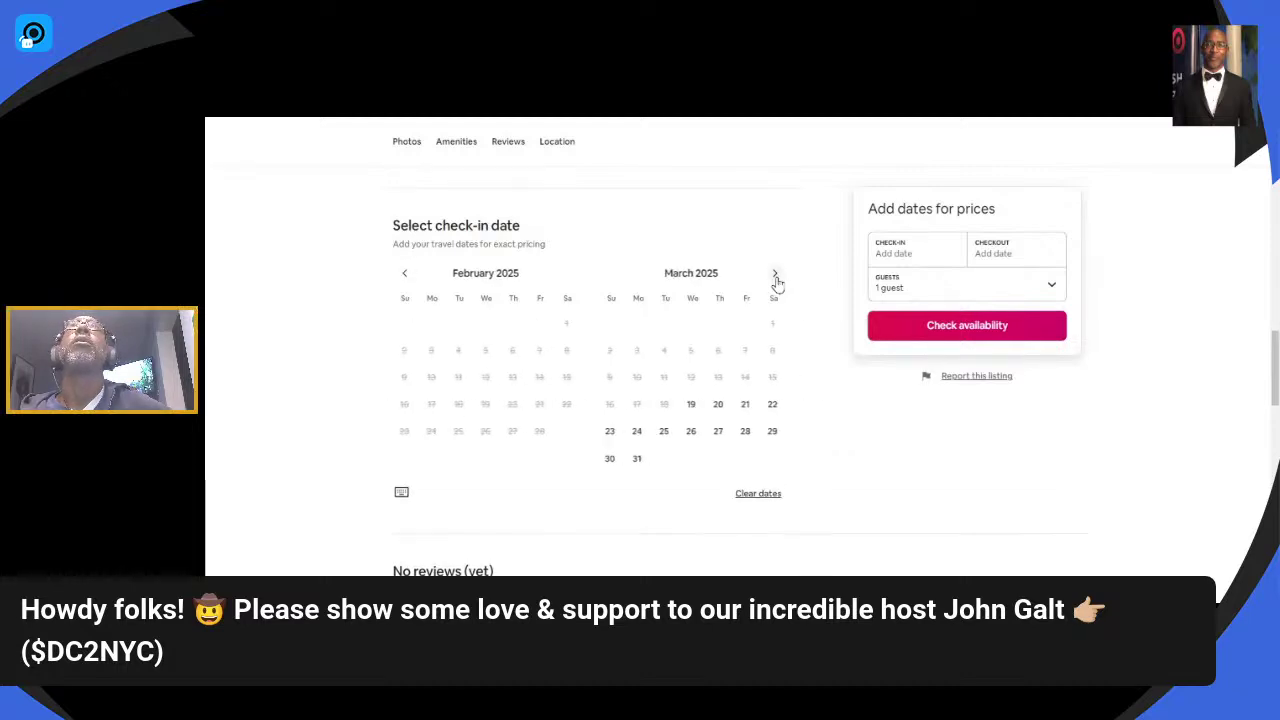
{"action": "left_click", "coordinate": [637, 432]}
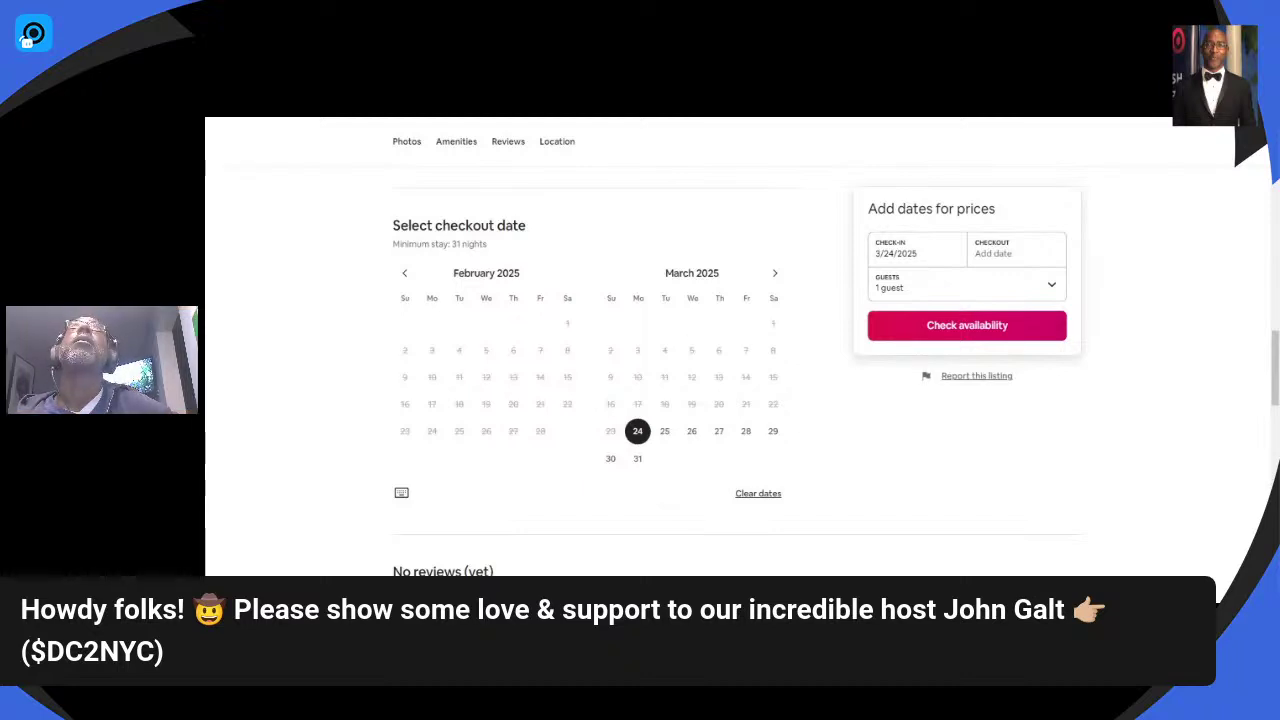
Open the $44 listing from the comparison map and check its booking terms for a check-in on February 16, 2025.
{"action": "key", "text": "ctrl+Tab"}
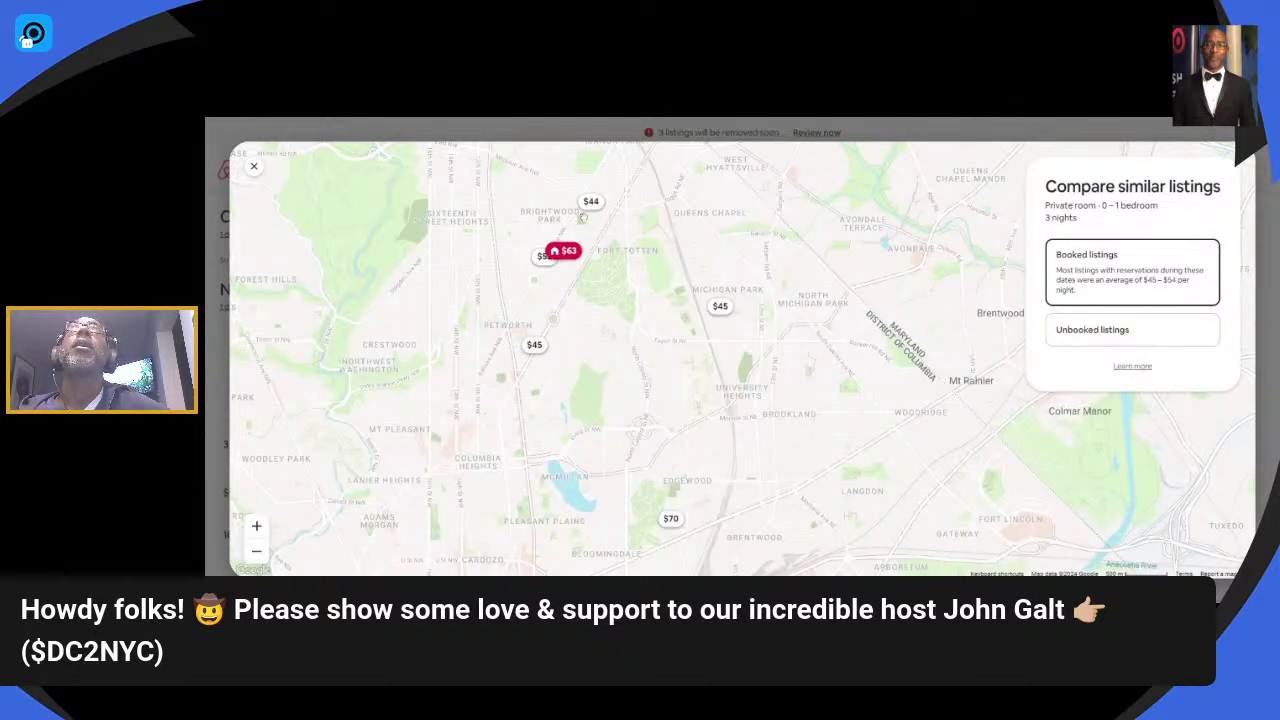
{"action": "left_click", "coordinate": [592, 202]}
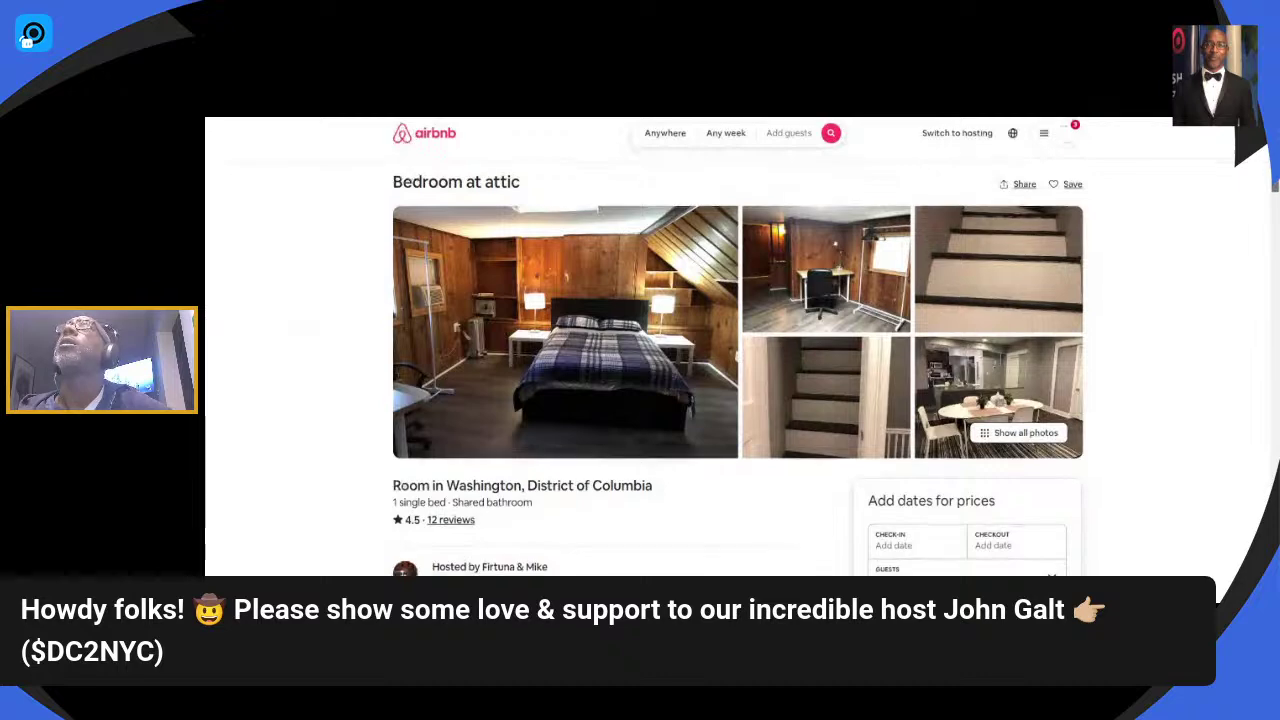
{"action": "scroll", "coordinate": [1270, 288], "scroll_direction": "down", "scroll_amount": 5}
{"action": "left_click_drag", "start_coordinate": [1270, 288], "coordinate": [1270, 322]}
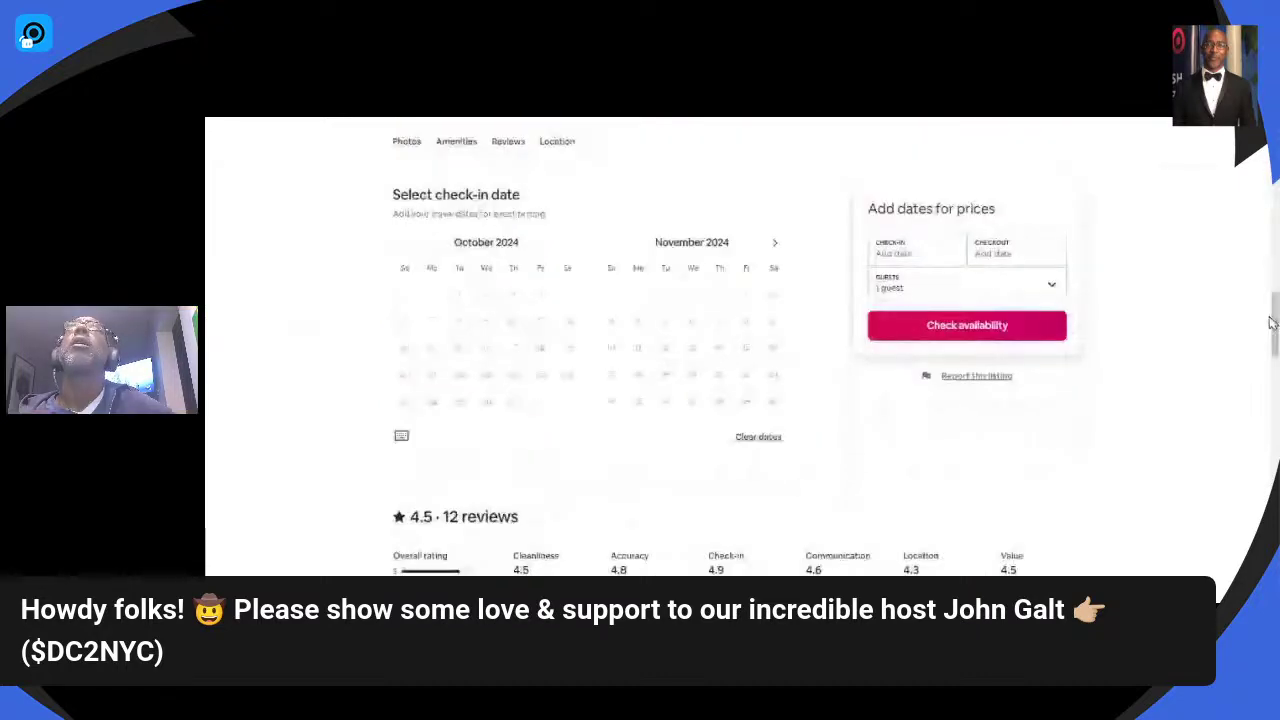
{"action": "left_click", "coordinate": [776, 245]}
{"action": "left_click", "coordinate": [776, 245]}
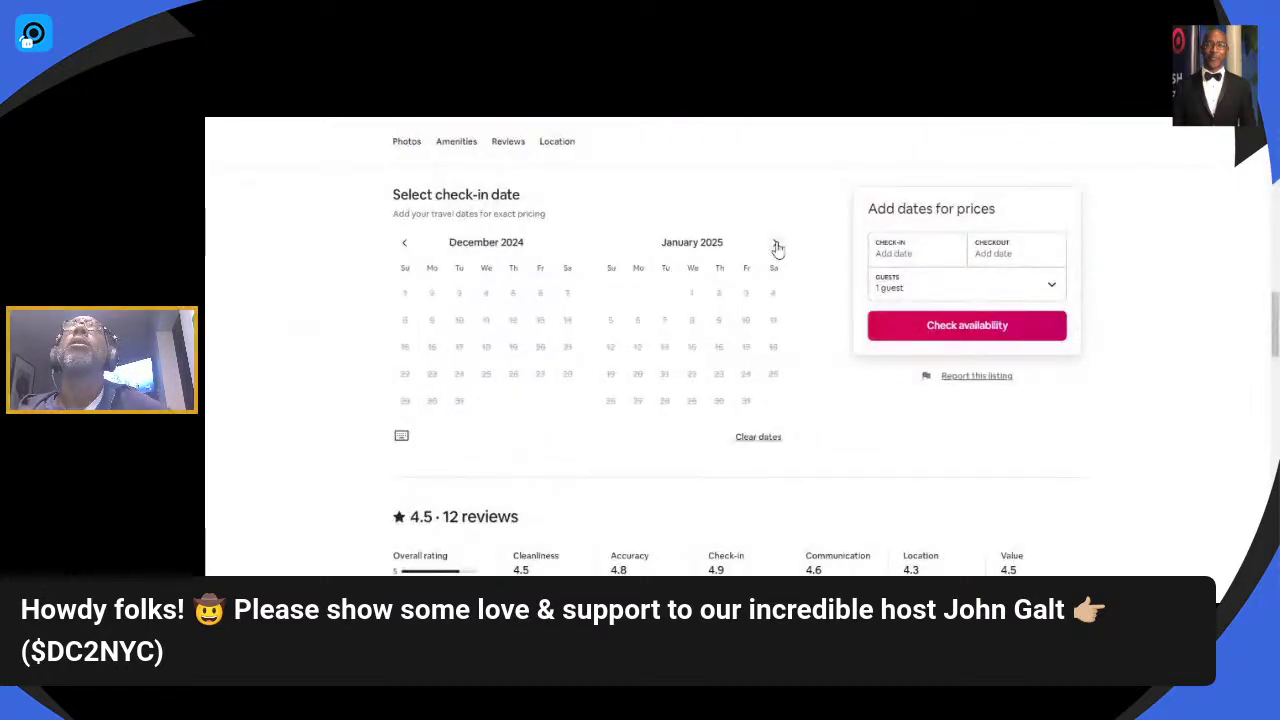
{"action": "left_click", "coordinate": [776, 245]}
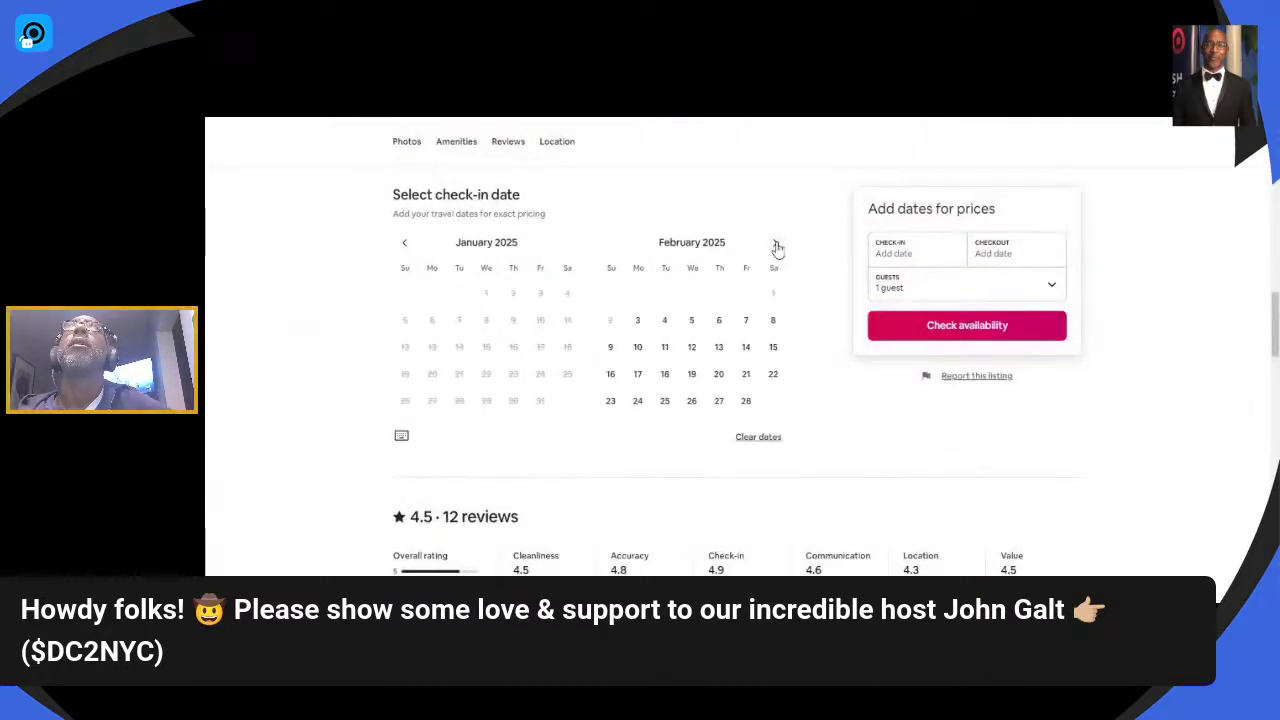
{"action": "left_click", "coordinate": [610, 375]}
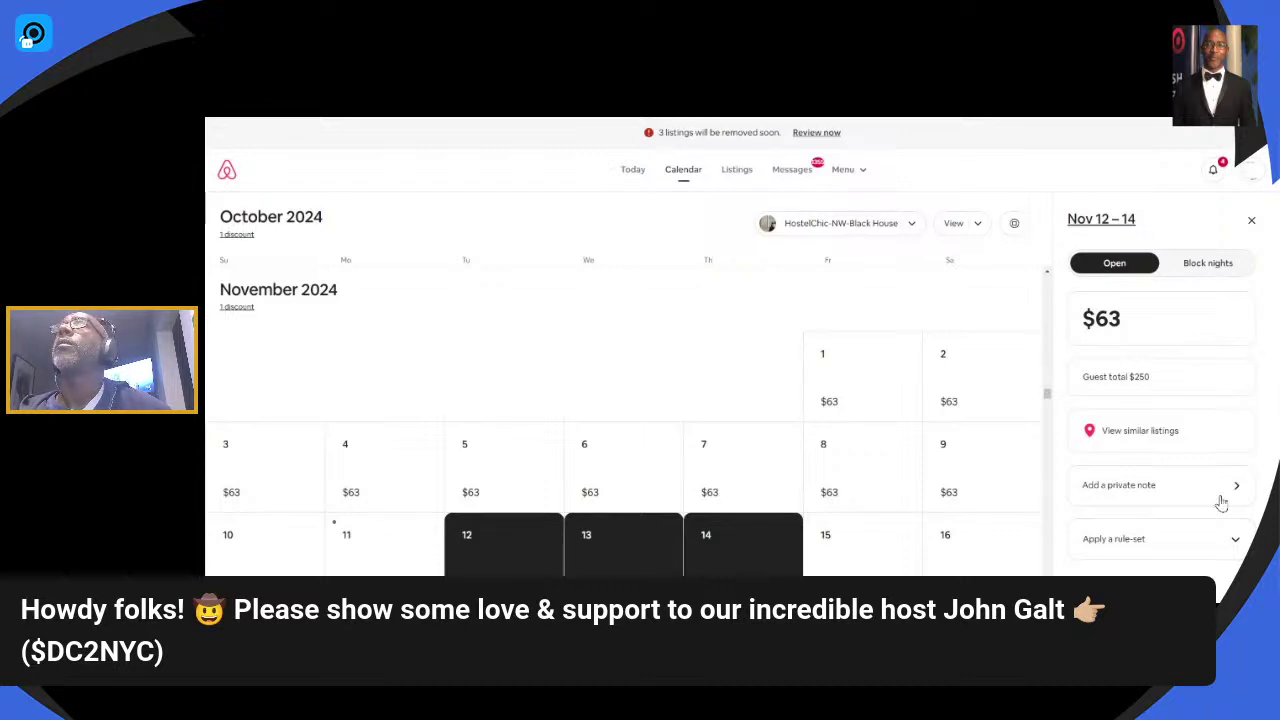
Review the rule-sets available for November 12–14 on the hosting calendar and close the list without applying one.
{"action": "left_click", "coordinate": [1222, 552]}
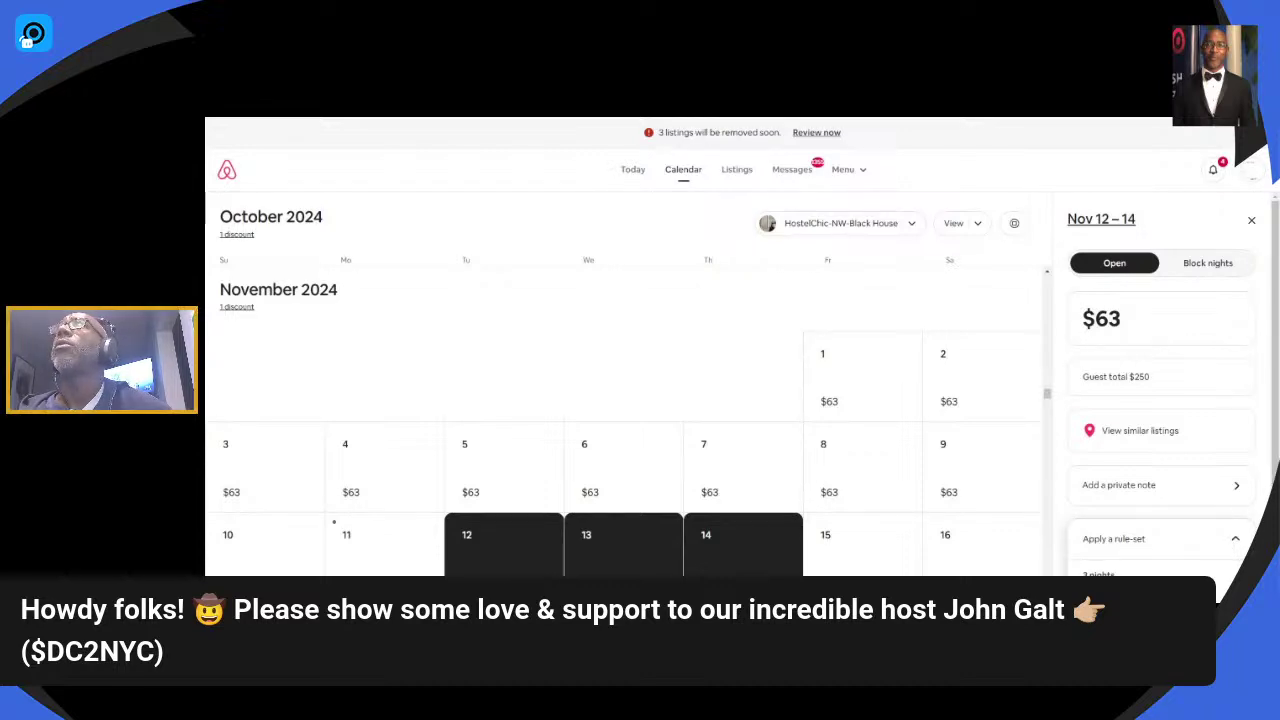
{"action": "left_click", "coordinate": [1229, 551]}
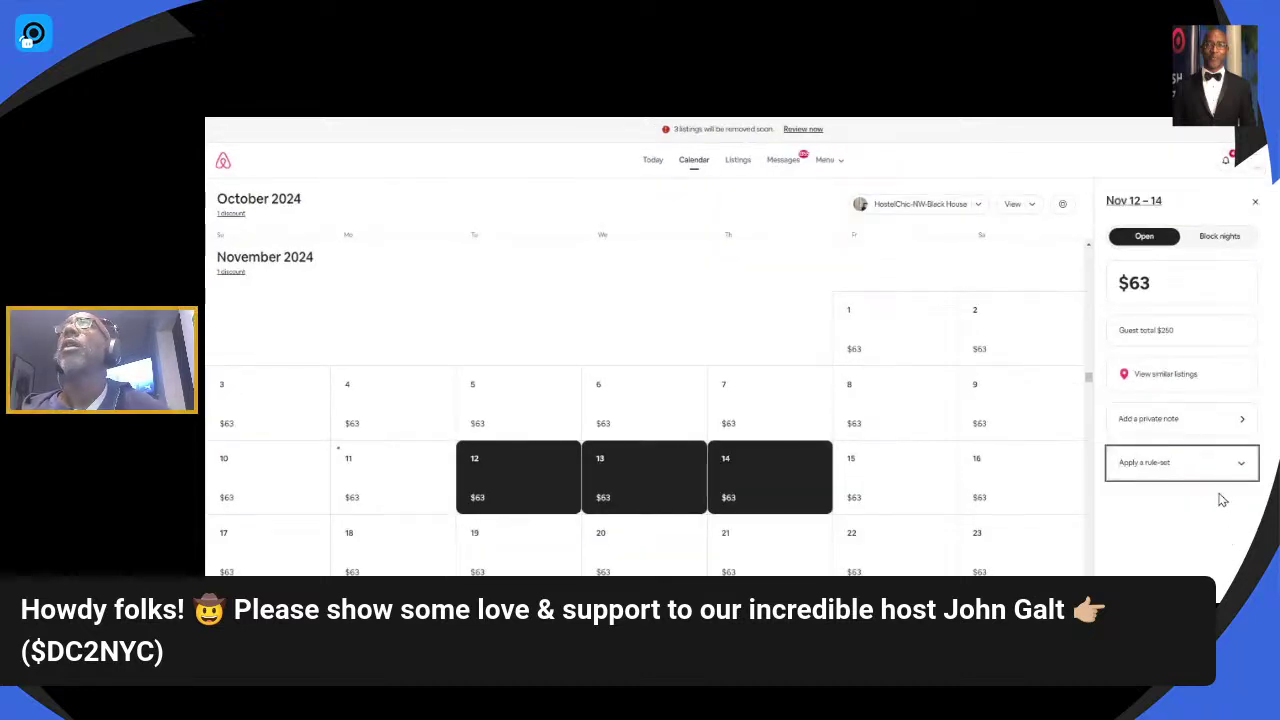
{"action": "left_click", "coordinate": [1223, 478]}
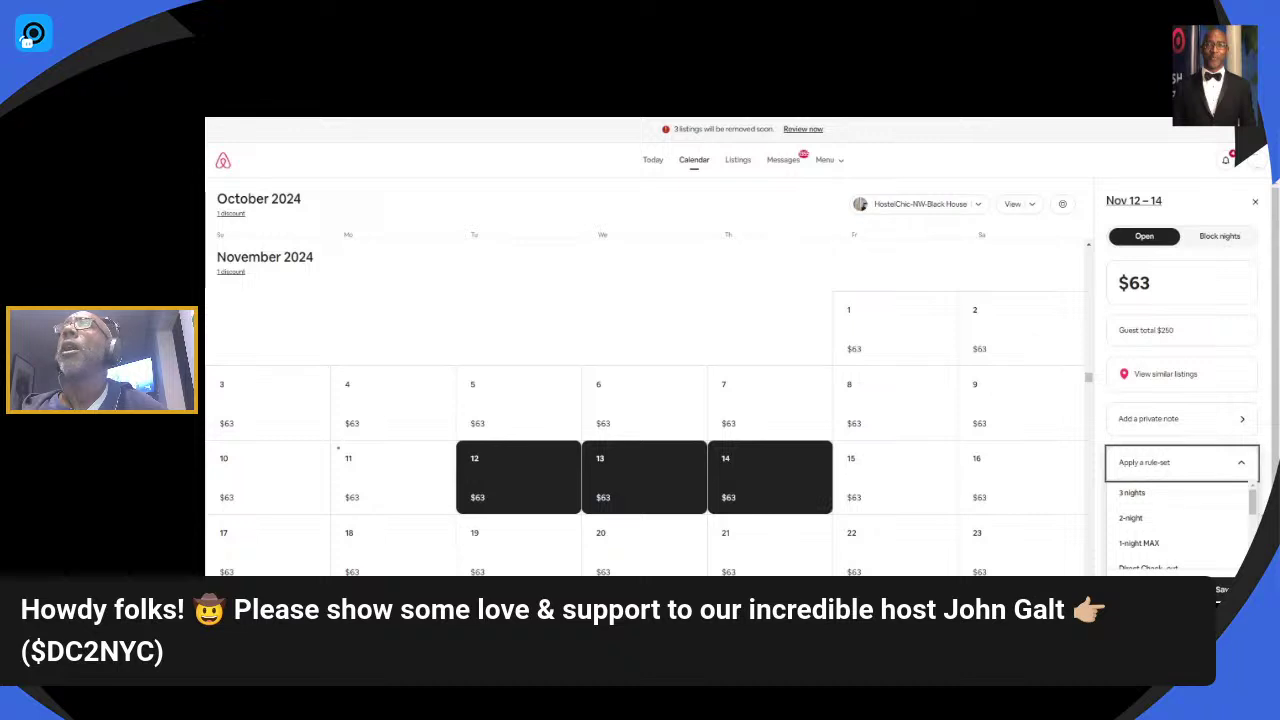
{"action": "mouse_move", "coordinate": [1257, 514]}
{"action": "left_mouse_down"}
{"action": "mouse_move", "coordinate": [1246, 555]}
{"action": "mouse_move", "coordinate": [1248, 499]}
{"action": "left_mouse_up"}
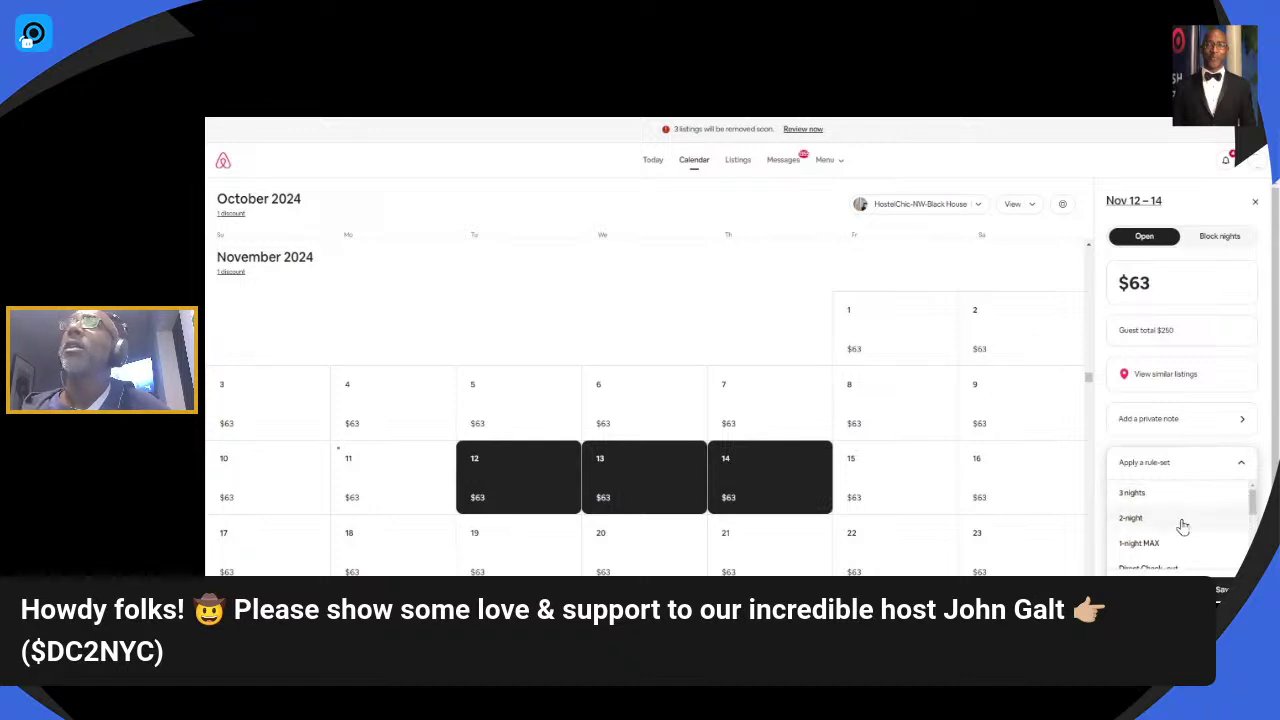
{"action": "left_click", "coordinate": [1247, 467]}
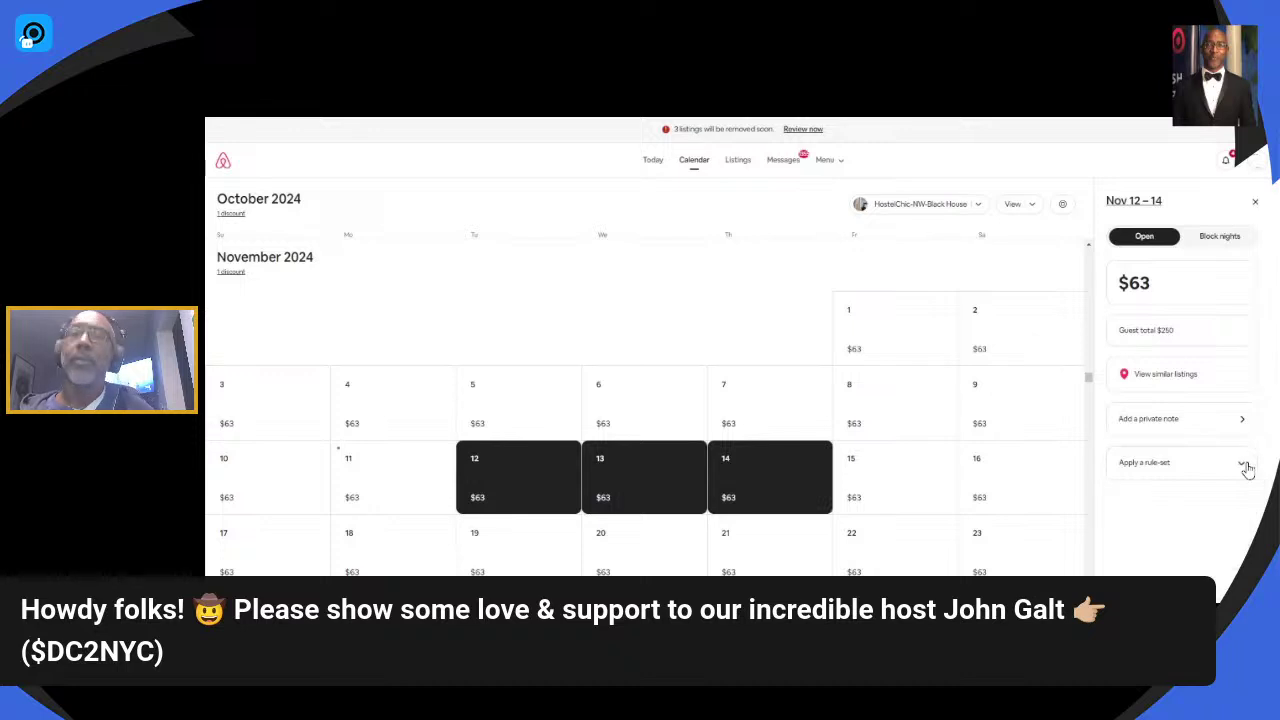